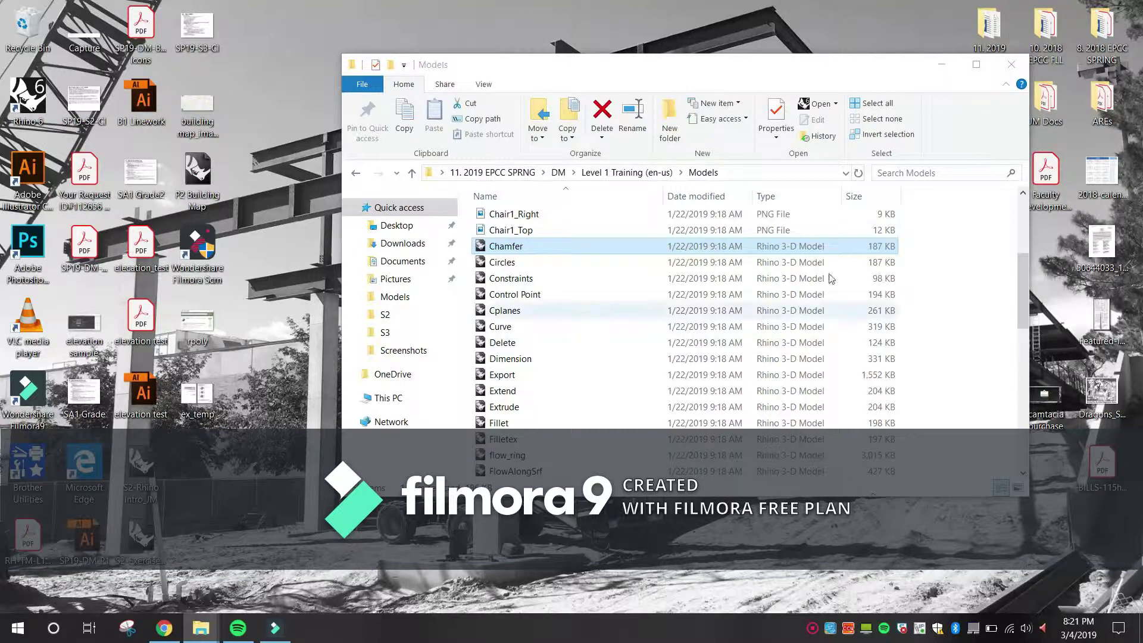
- Open the Chamfer model and chamfer the inner rectangle's upper-left corner with distances 1,1 and Join=Yes
{"action": "double_click", "coordinate": [507, 252]}
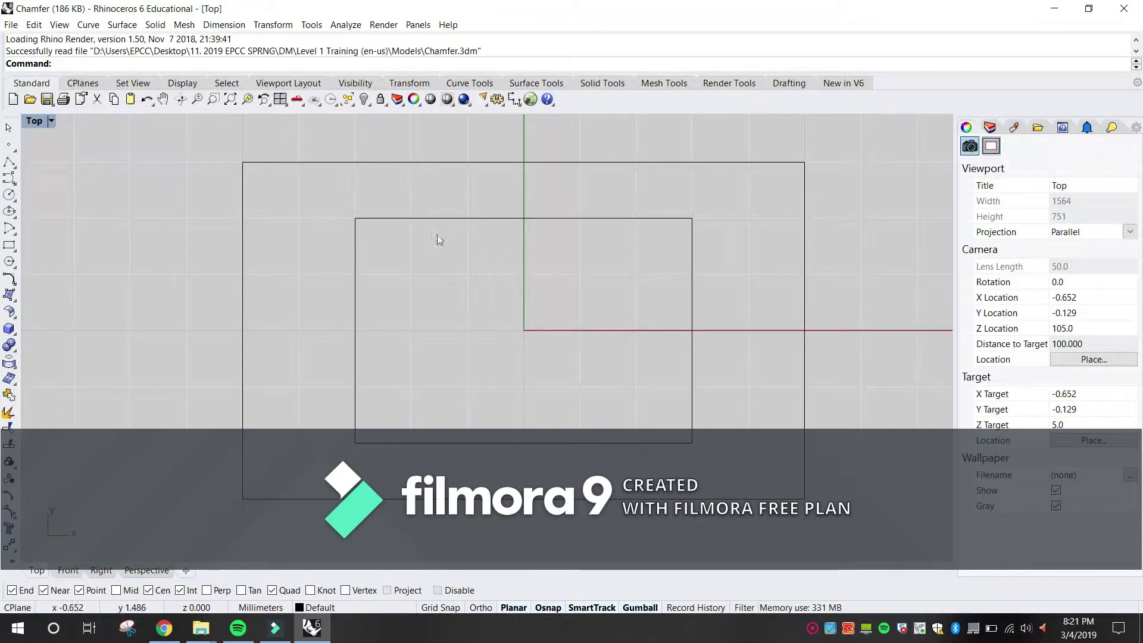
{"action": "left_click", "coordinate": [88, 24]}
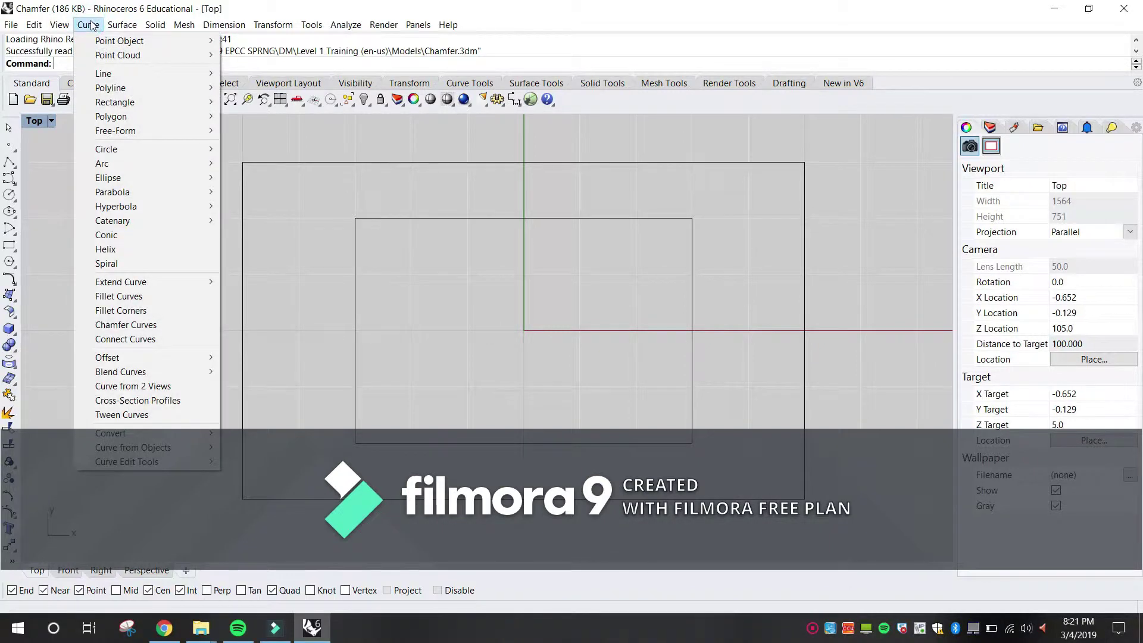
{"action": "left_click", "coordinate": [187, 325]}
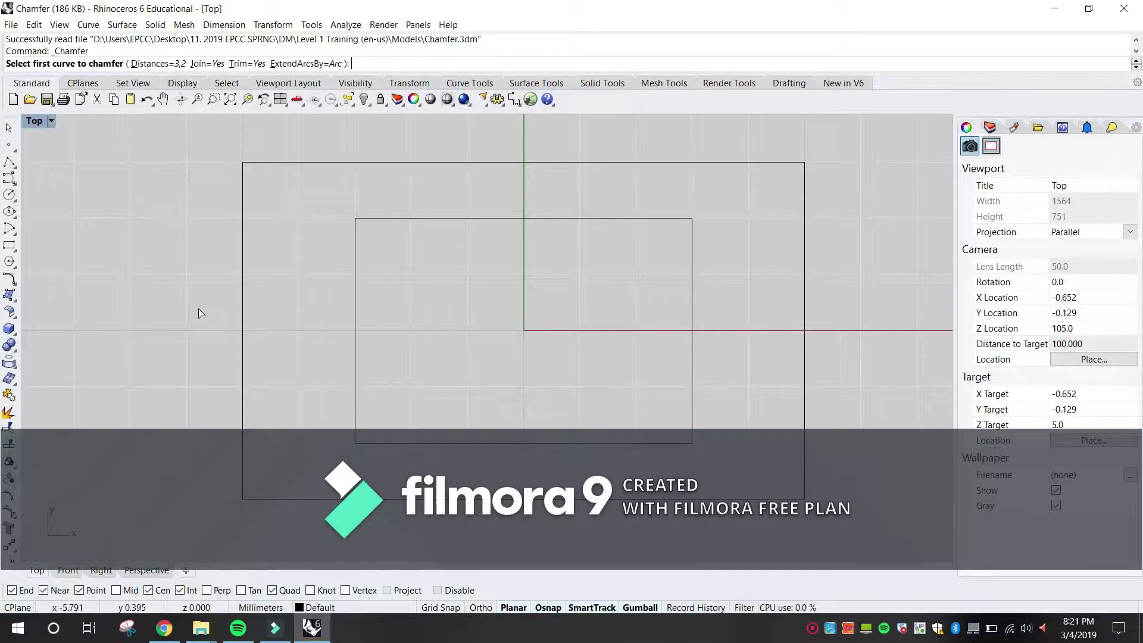
{"action": "type", "text": "1,1"}
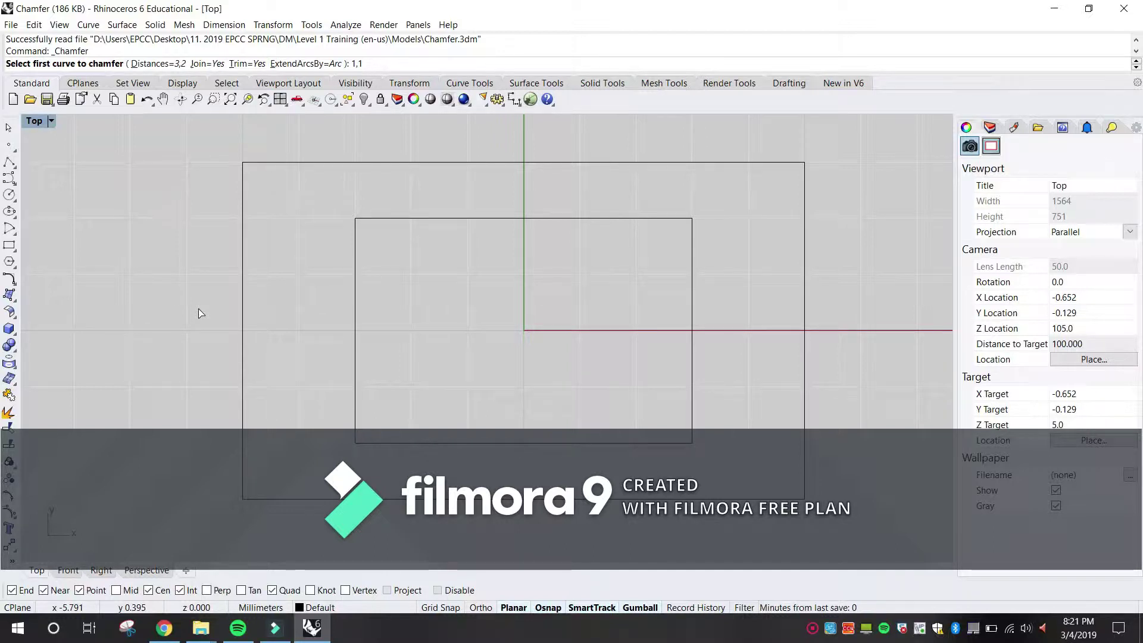
{"action": "key", "text": "Return"}
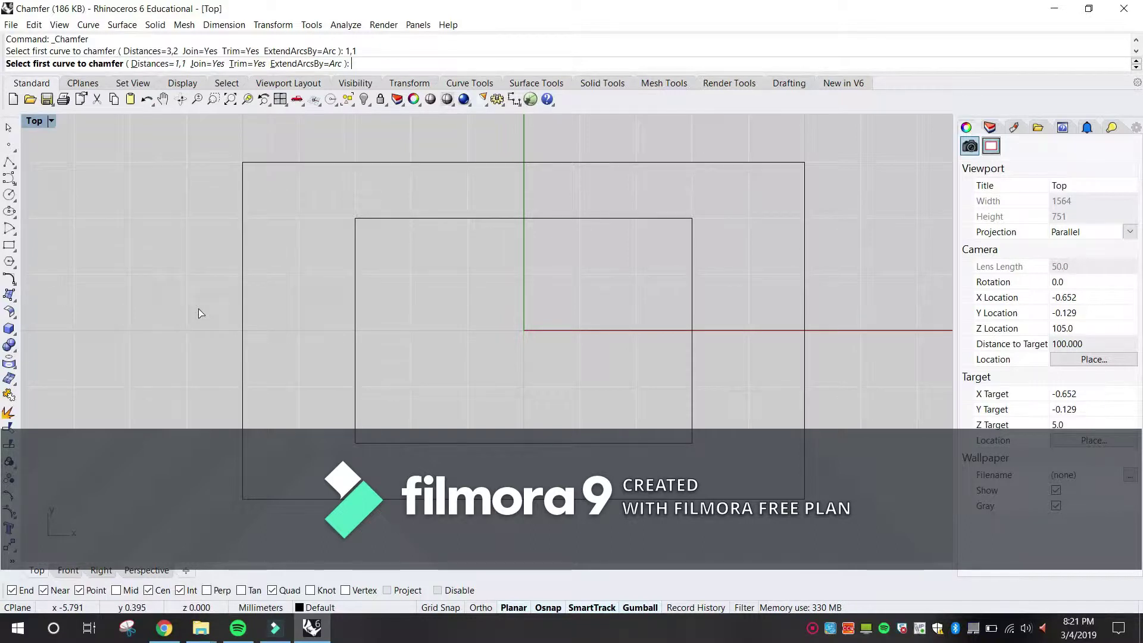
{"action": "left_click", "coordinate": [215, 64]}
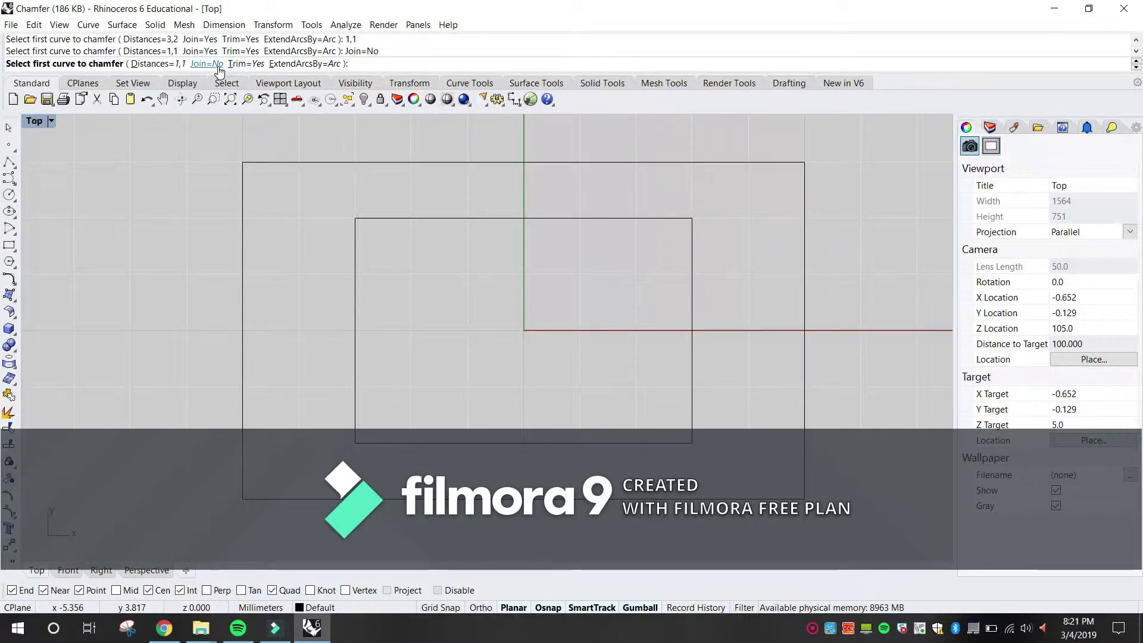
{"action": "left_click", "coordinate": [217, 66]}
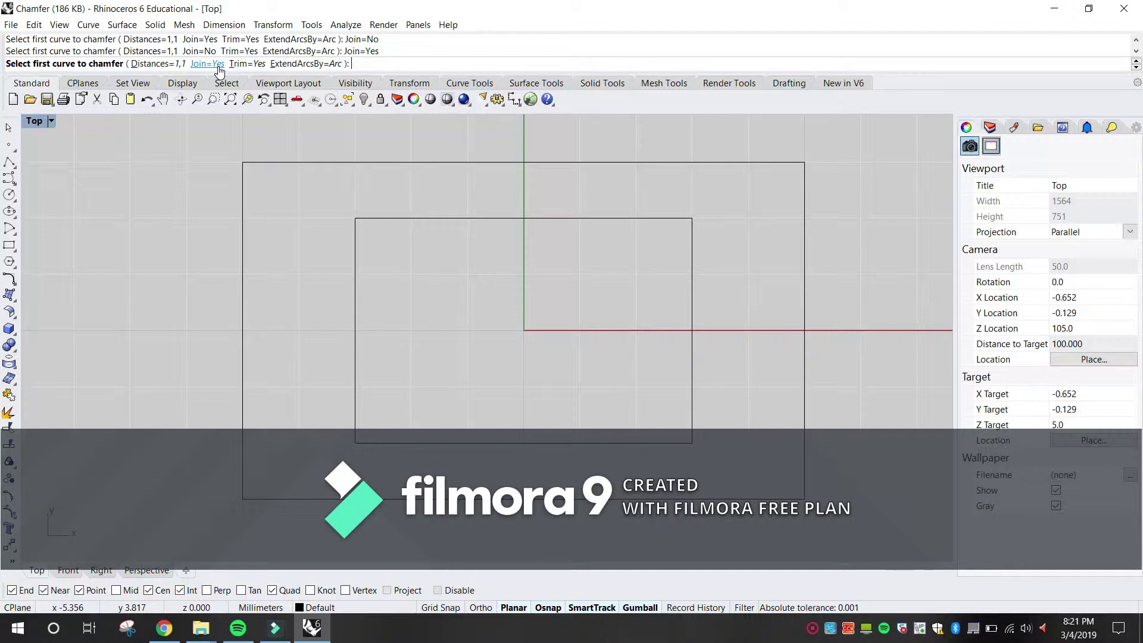
{"action": "left_click", "coordinate": [356, 268]}
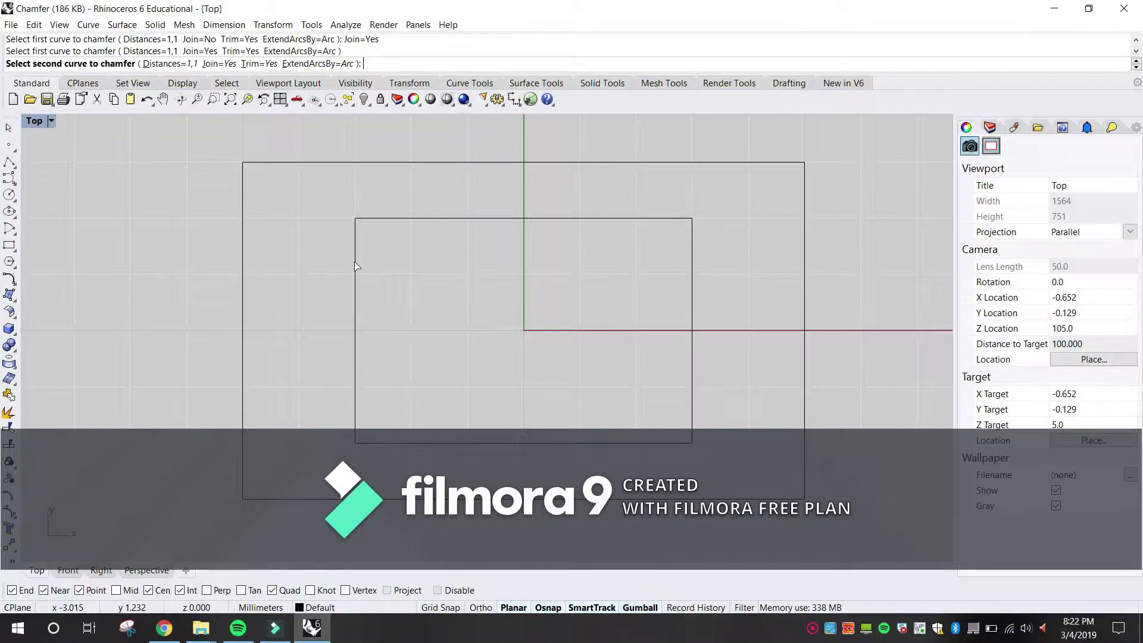
{"action": "left_click", "coordinate": [376, 220]}
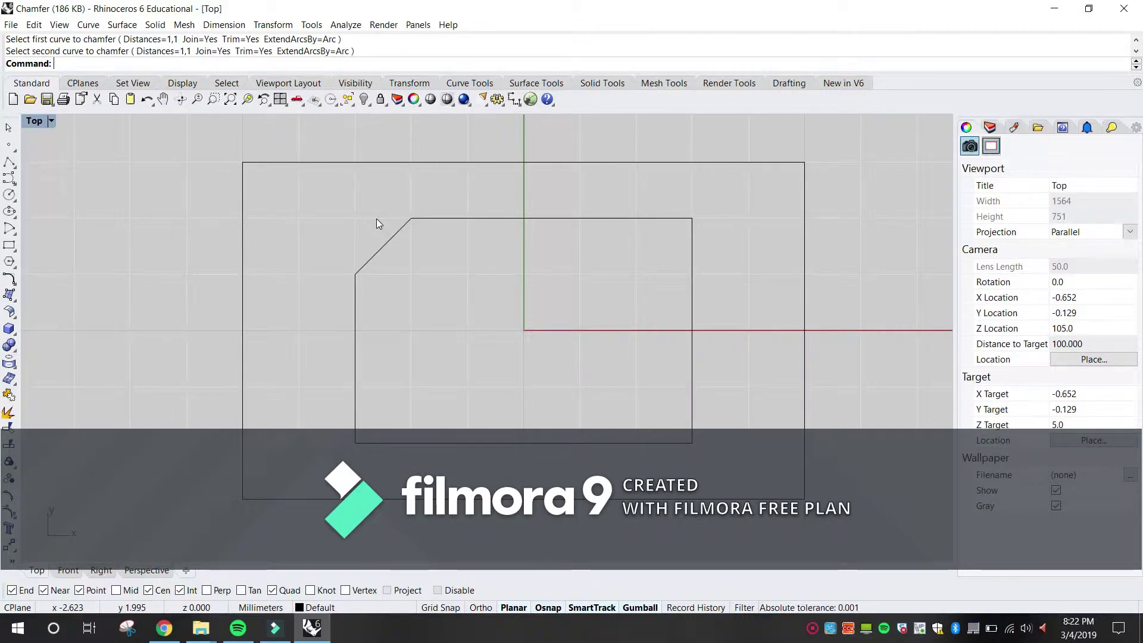
- Chamfer the remaining three corners of the inner rectangle with the same 1,1 distances
{"action": "key", "text": "Return"}
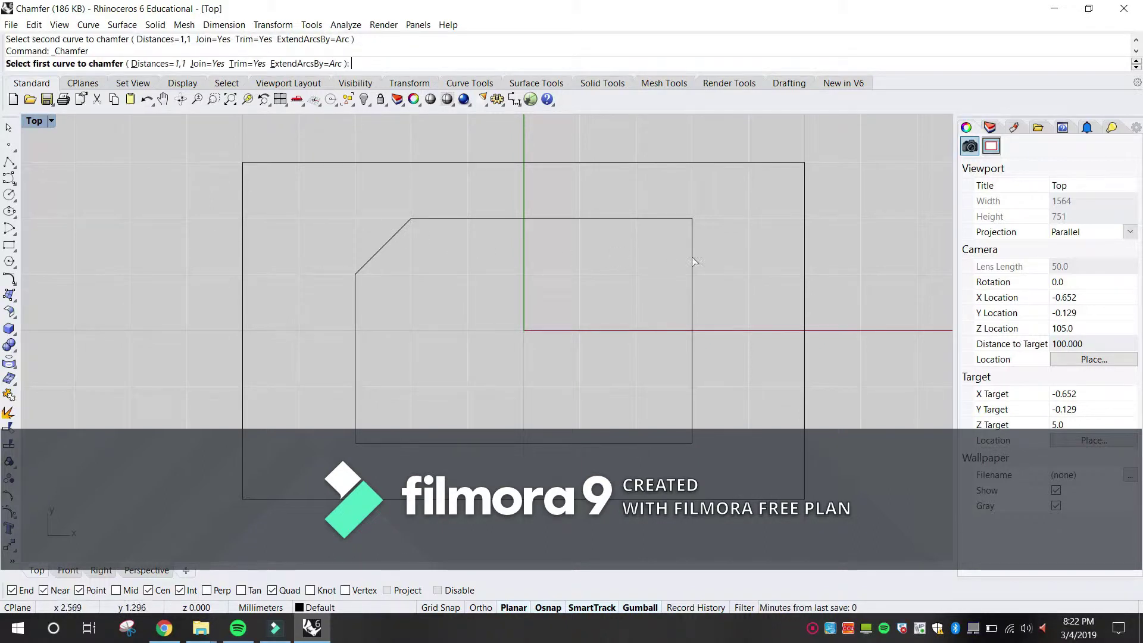
{"action": "left_click", "coordinate": [693, 257]}
{"action": "left_click", "coordinate": [670, 218]}
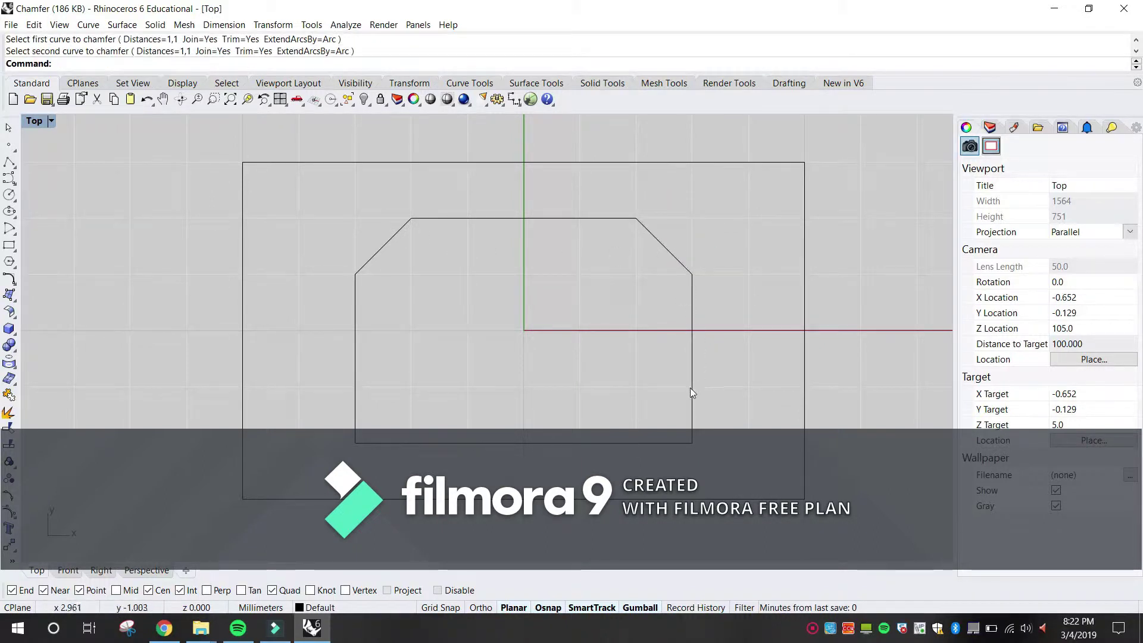
{"action": "key", "text": "Return"}
{"action": "left_click", "coordinate": [692, 409]}
{"action": "left_click", "coordinate": [450, 442]}
{"action": "key", "text": "Return"}
{"action": "left_click", "coordinate": [355, 420]}
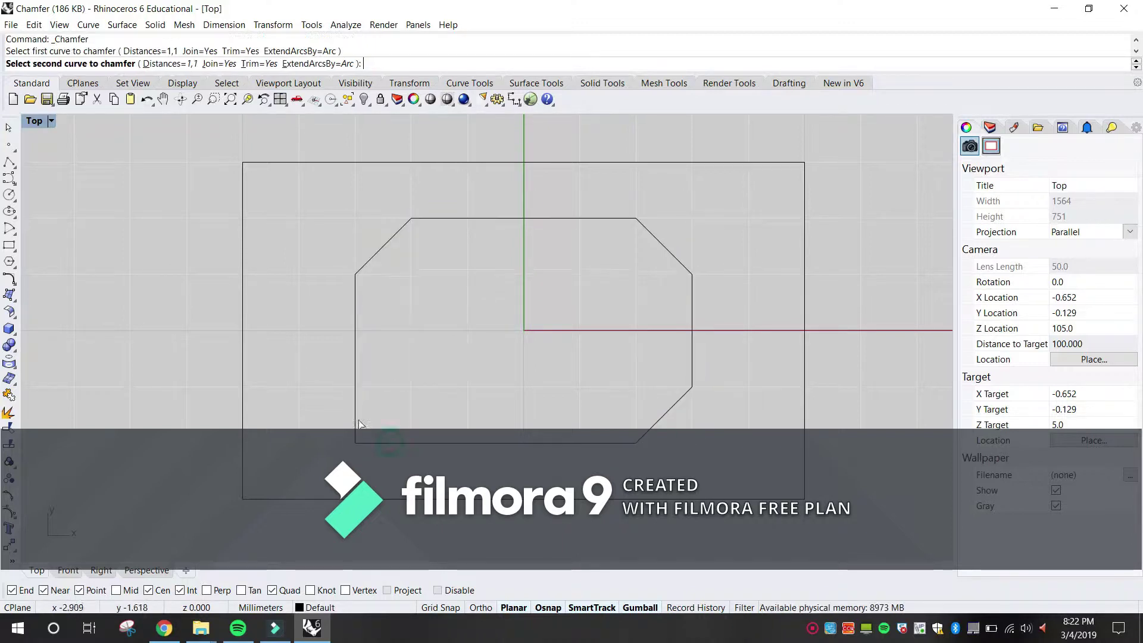
{"action": "left_click", "coordinate": [358, 416]}
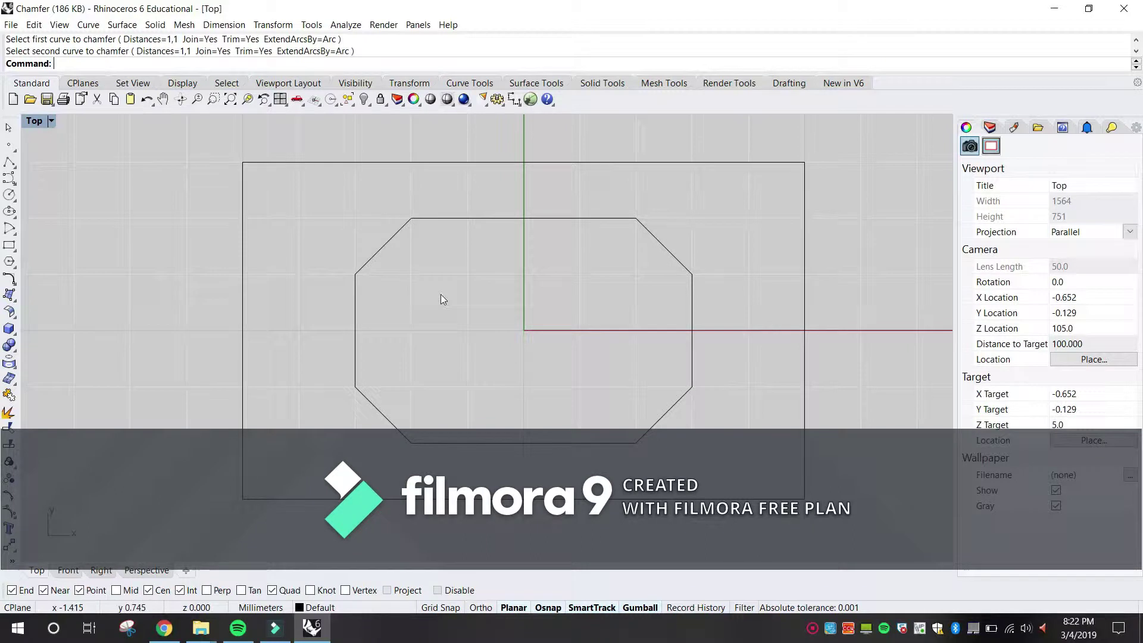
- Chamfer the outer rectangle's upper-left corner with distances 3,2, applying 3 along the top edge and 2 along the left edge
{"action": "key", "text": "Return"}
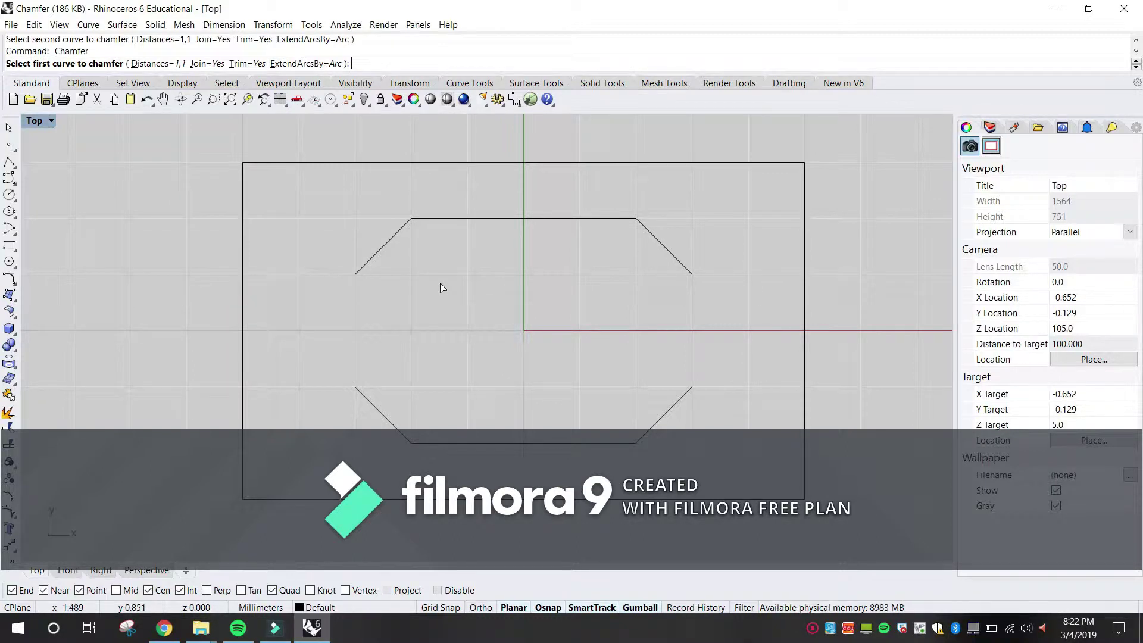
{"action": "type", "text": "3,2"}
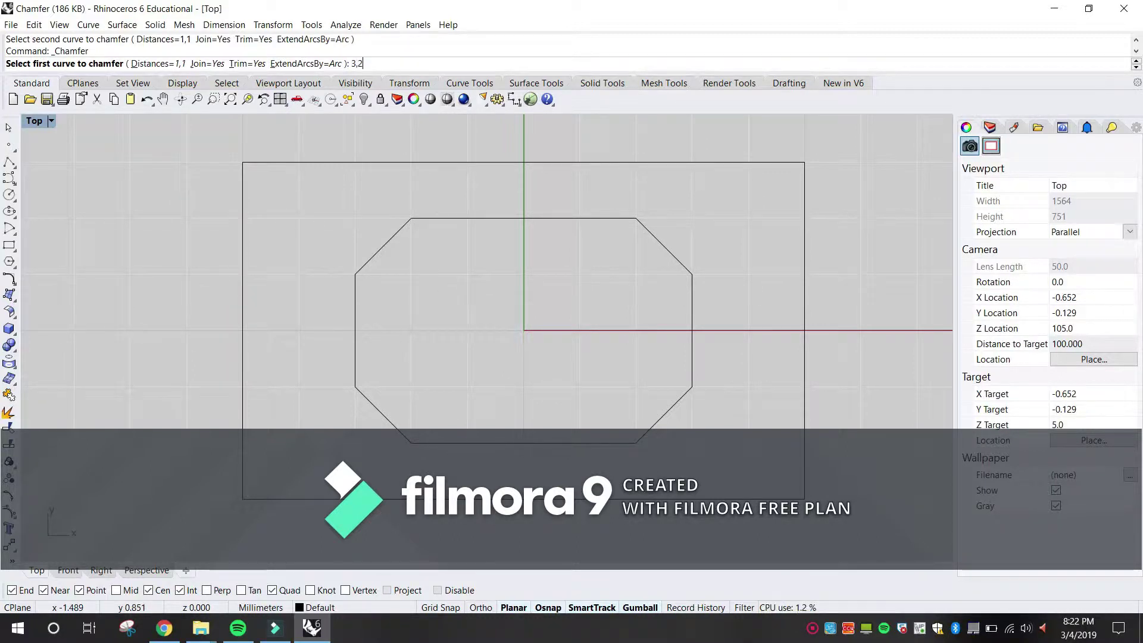
{"action": "key", "text": "Return"}
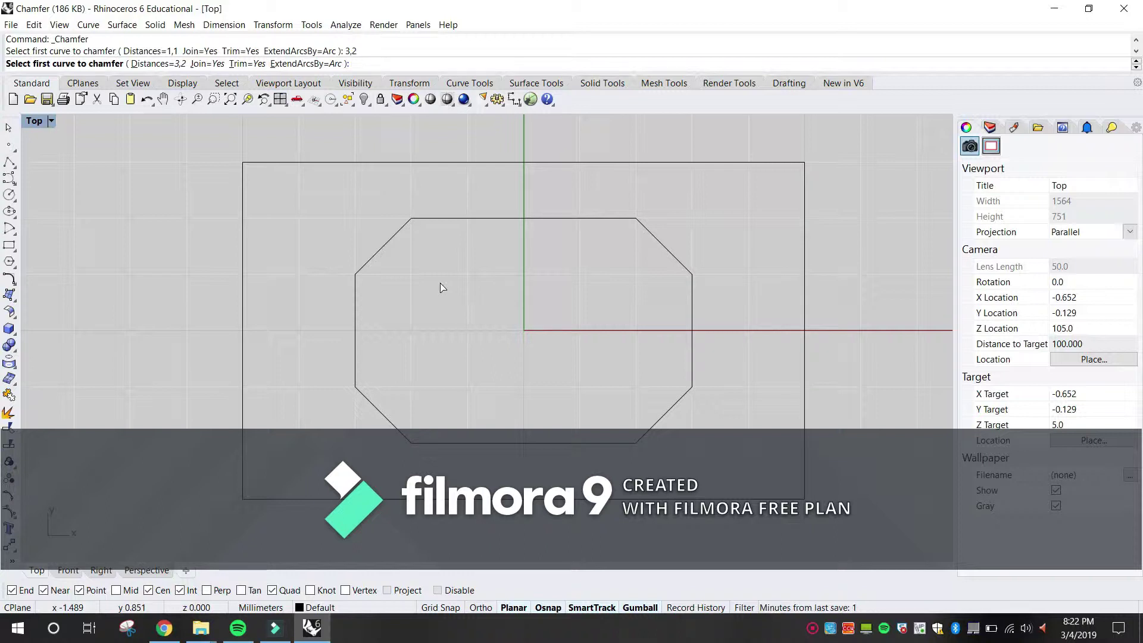
{"action": "left_click", "coordinate": [293, 163]}
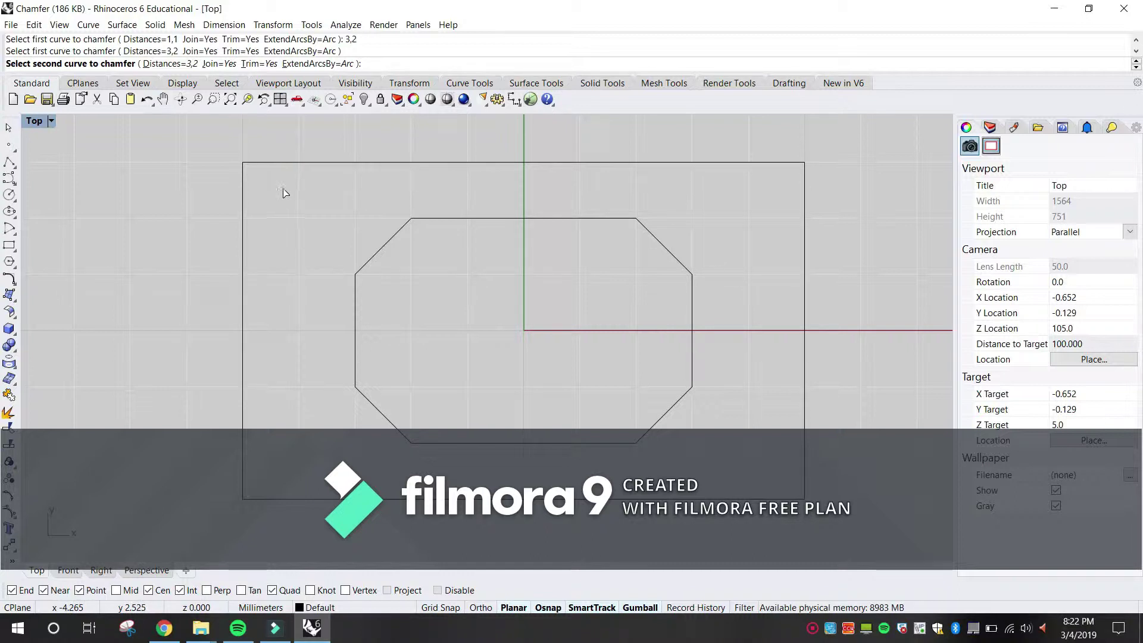
{"action": "left_click", "coordinate": [248, 205]}
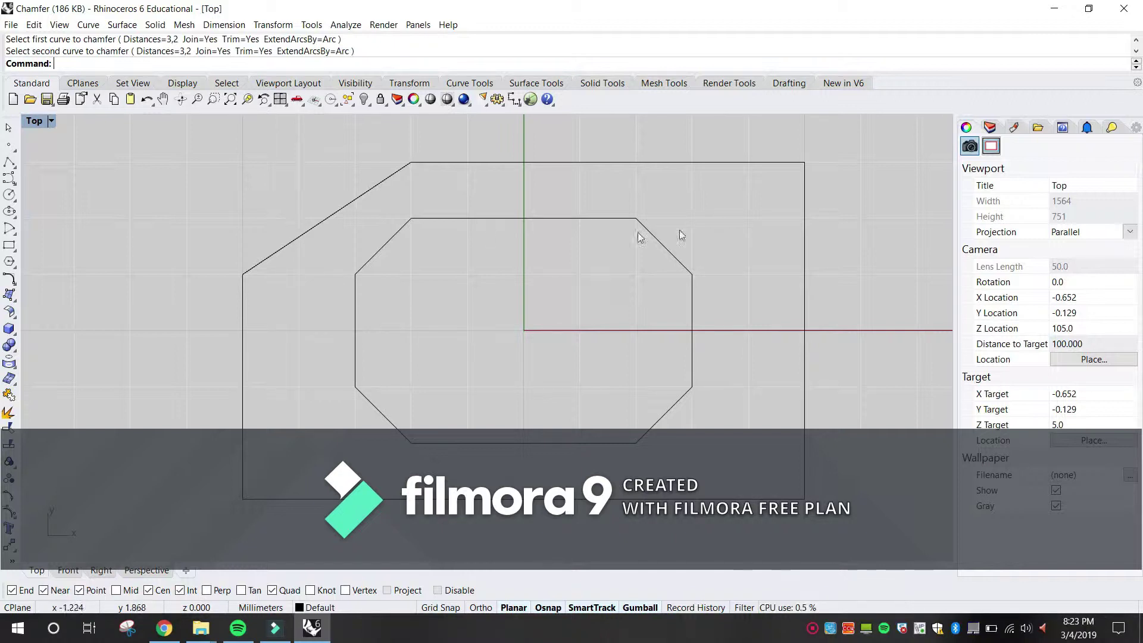
- Chamfer the outer rectangle's other three corners at 3,2, picking the horizontal edge first at each corner
{"action": "key", "text": "Return"}
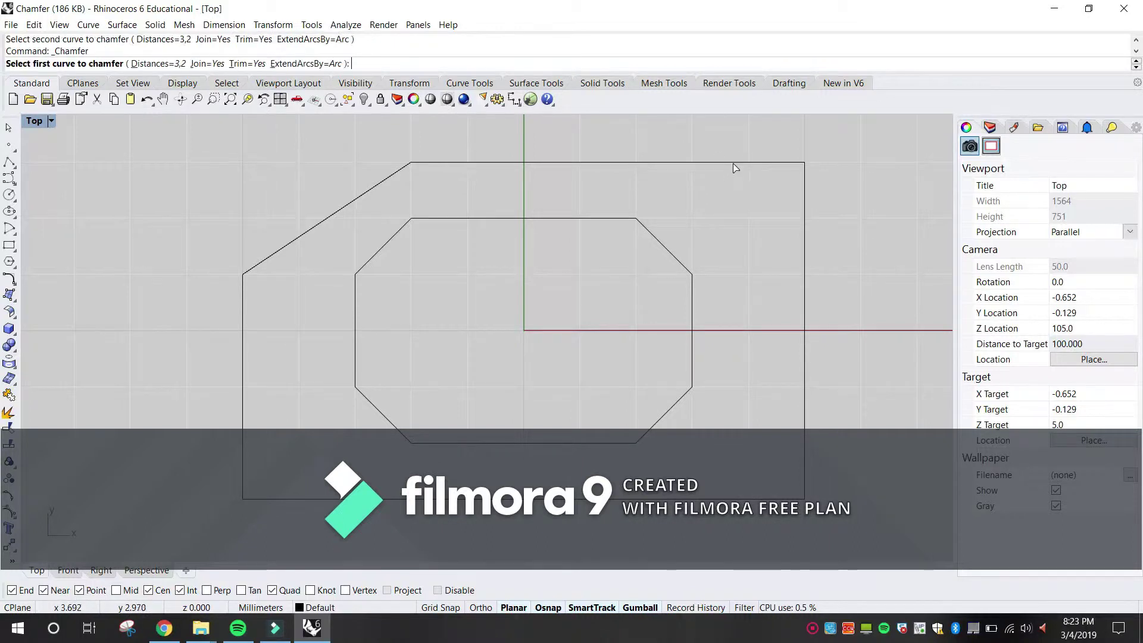
{"action": "left_click", "coordinate": [729, 166]}
{"action": "left_click", "coordinate": [802, 209]}
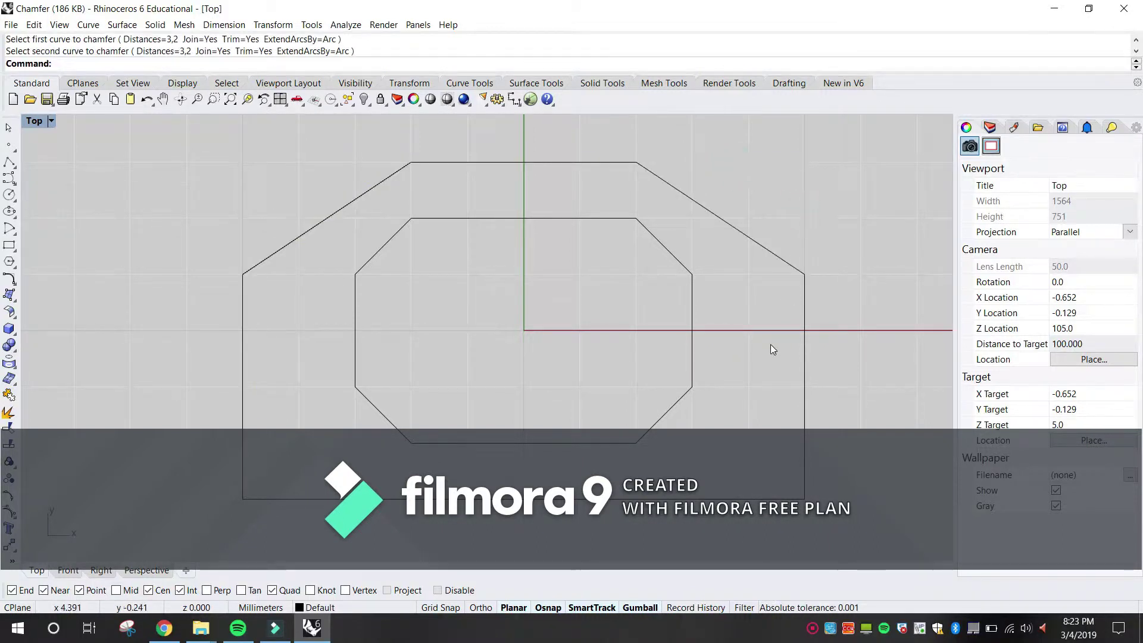
{"action": "key", "text": "Return"}
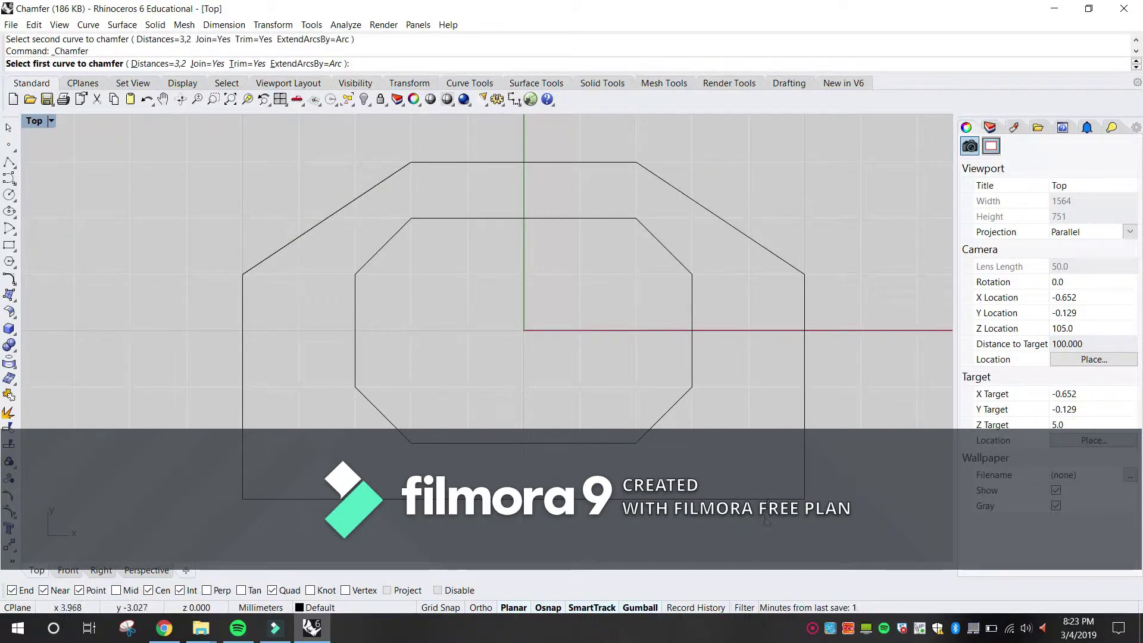
{"action": "left_click", "coordinate": [775, 498]}
{"action": "left_click", "coordinate": [806, 456]}
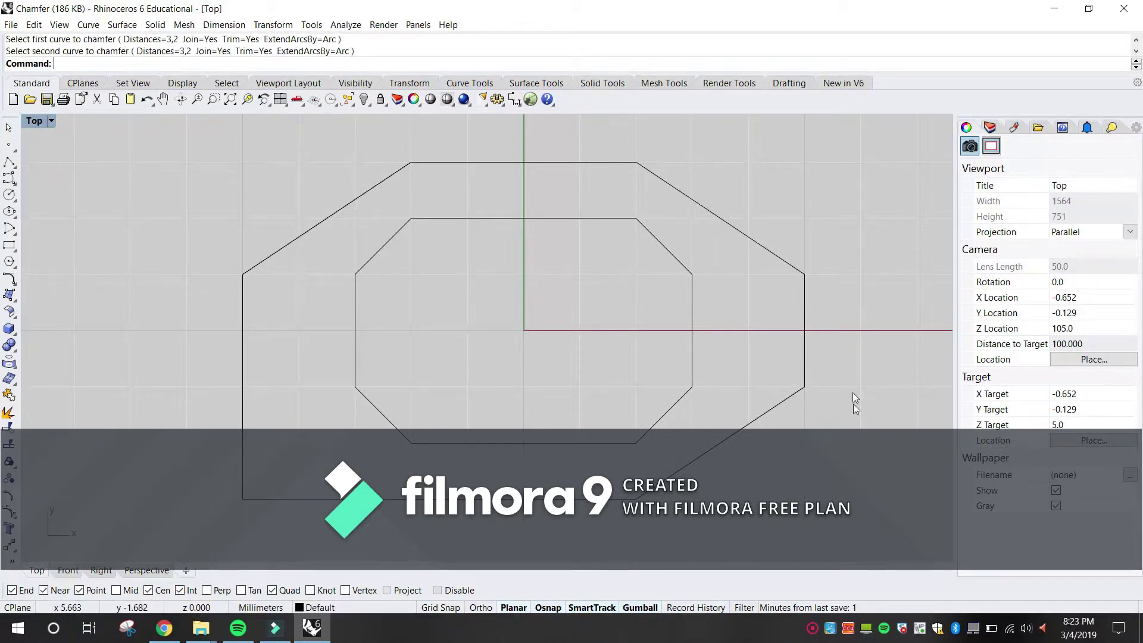
{"action": "key", "text": "Return"}
{"action": "left_click", "coordinate": [278, 498]}
{"action": "left_click", "coordinate": [246, 480]}
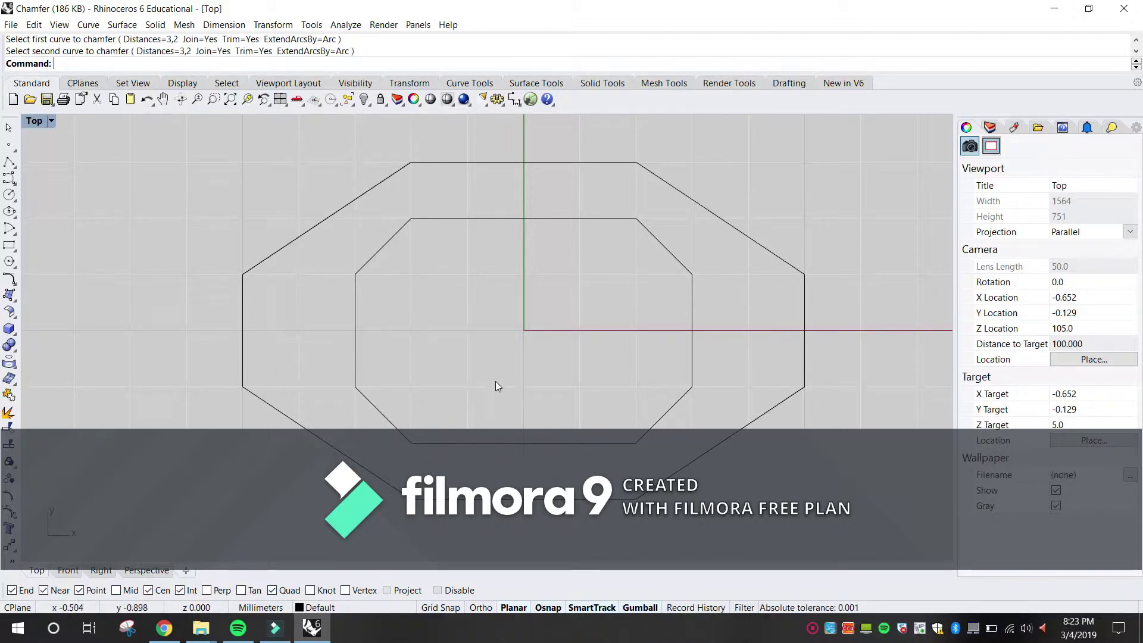
- Make Surfaces the current layer and select all curves in the model
{"action": "left_click", "coordinate": [990, 127]}
{"action": "left_click", "coordinate": [1036, 190]}
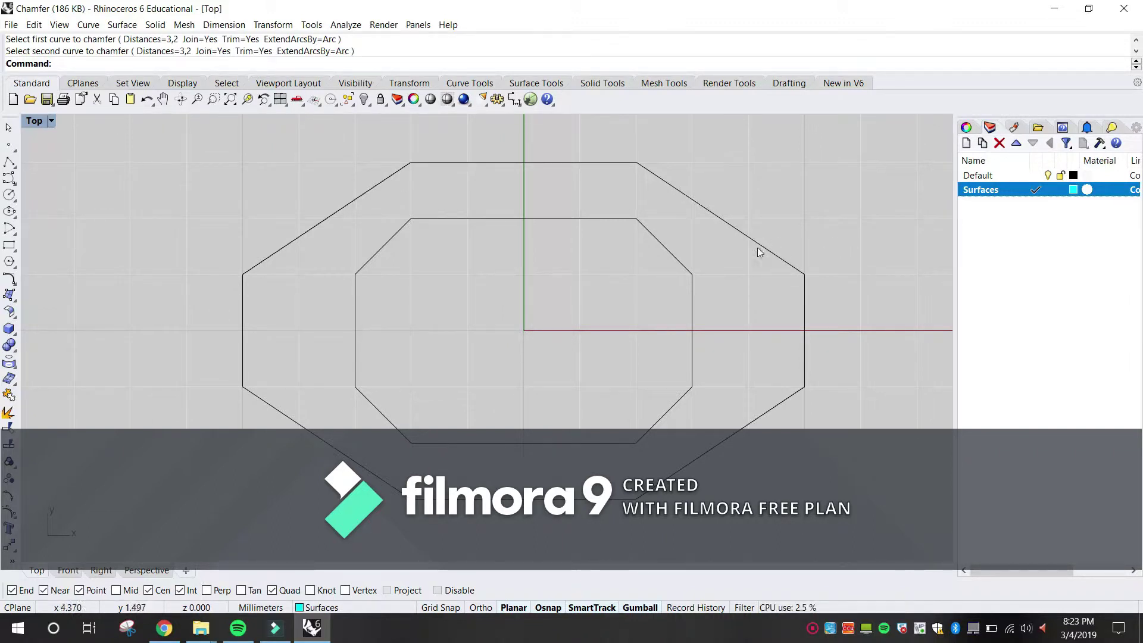
{"action": "left_click", "coordinate": [34, 25]}
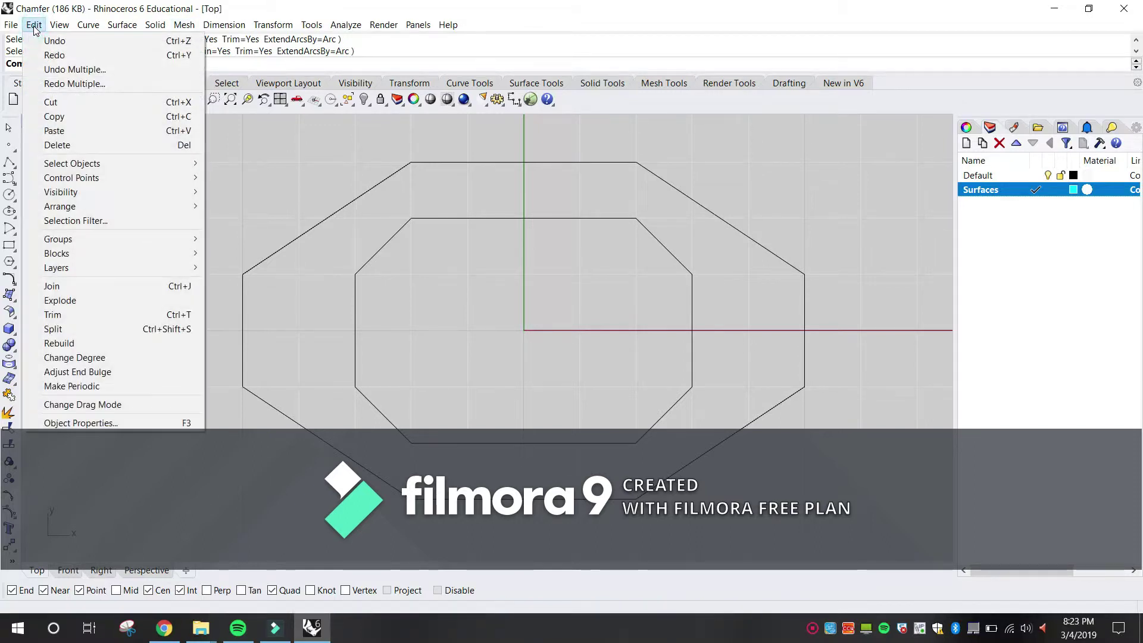
{"action": "mouse_move", "coordinate": [141, 169]}
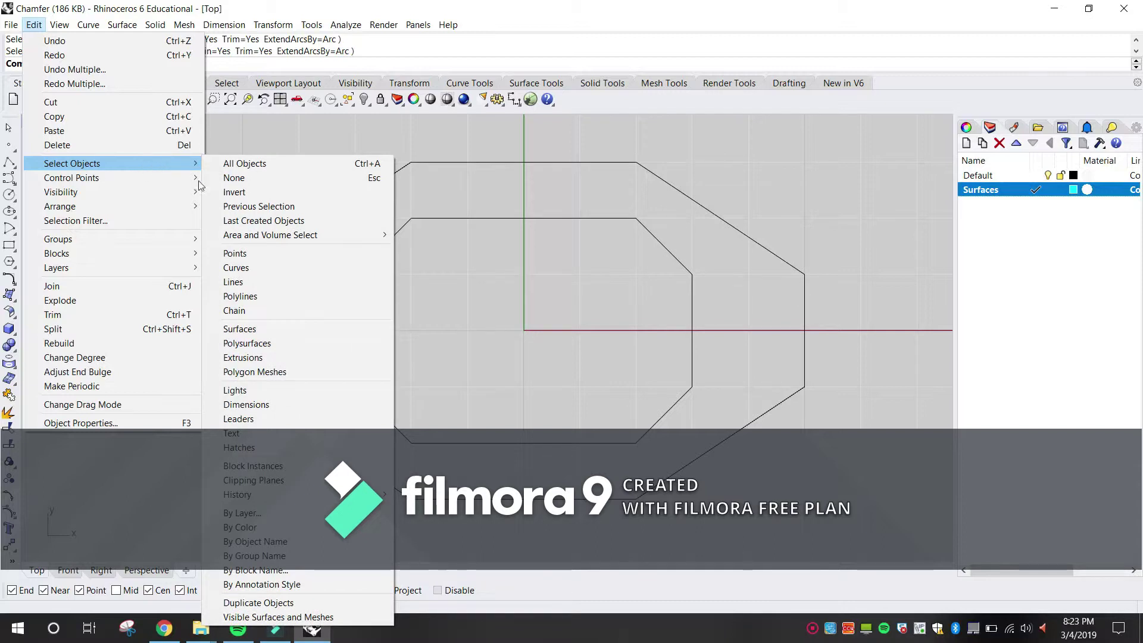
{"action": "left_click", "coordinate": [290, 269]}
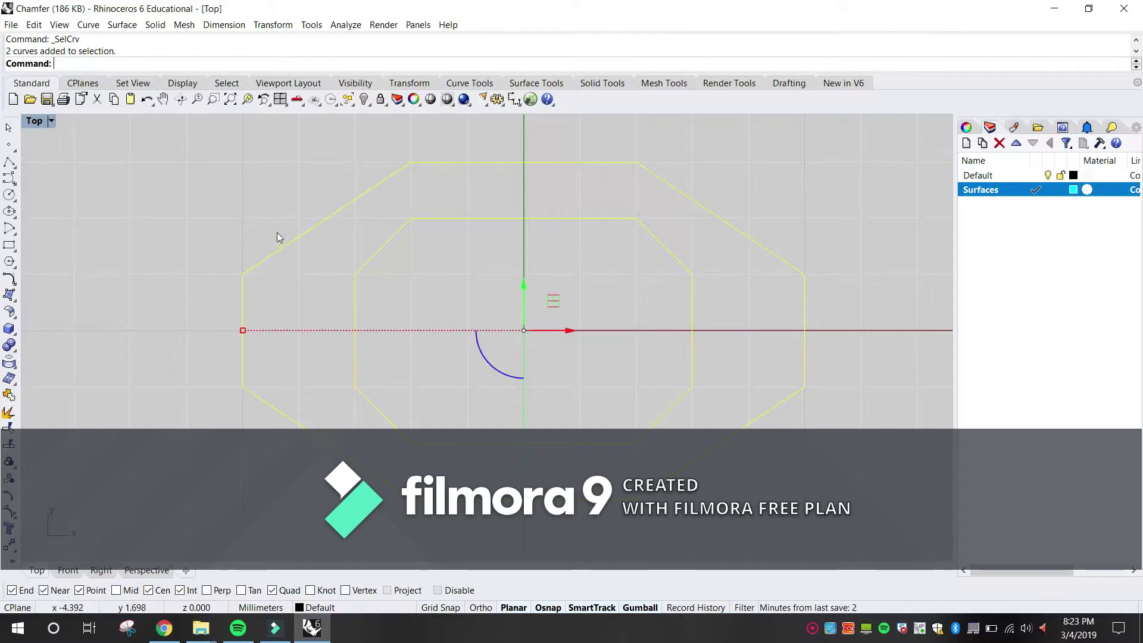
- Loft a surface between the two selected chamfered curves with the Normal style and Do not simplify, inspecting it in the Perspective view
{"action": "left_click", "coordinate": [134, 27]}
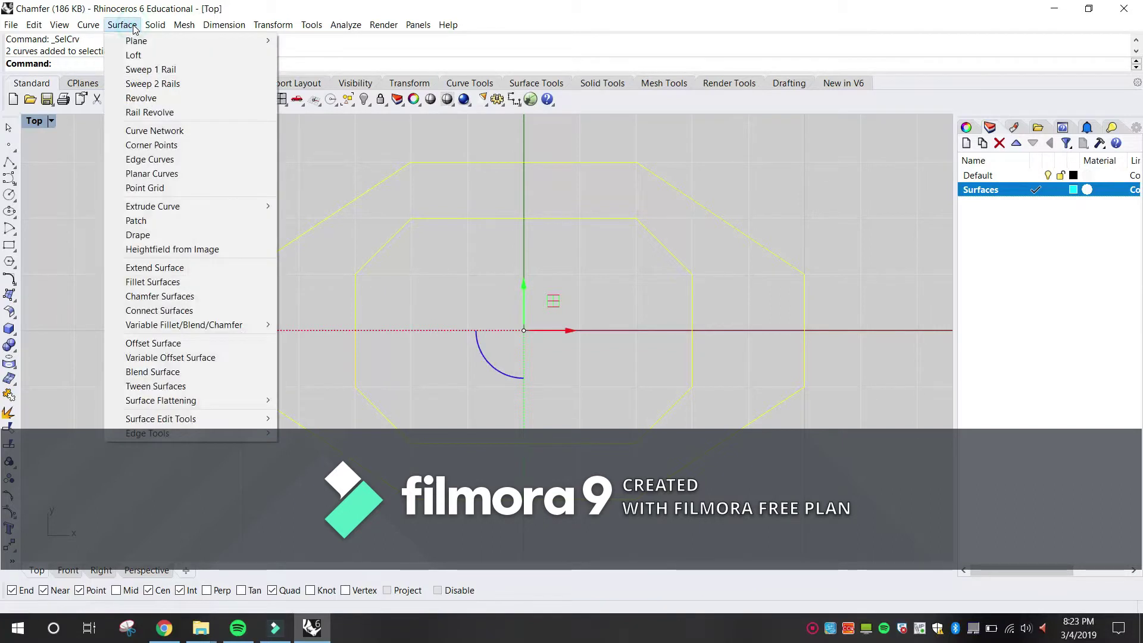
{"action": "left_click", "coordinate": [171, 59]}
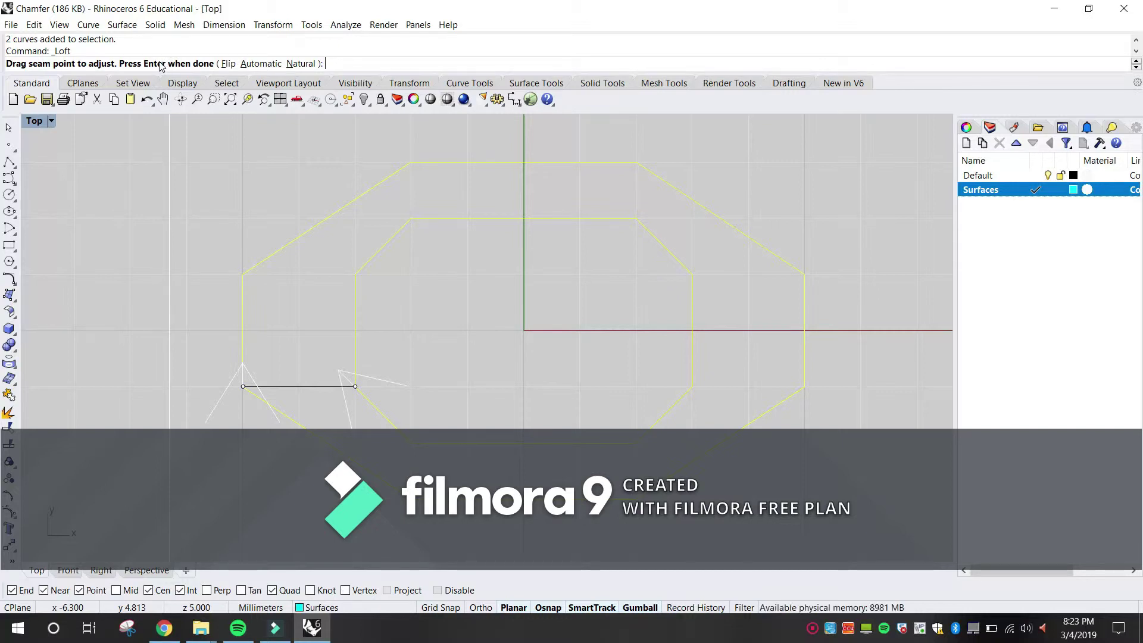
{"action": "double_click", "coordinate": [37, 122]}
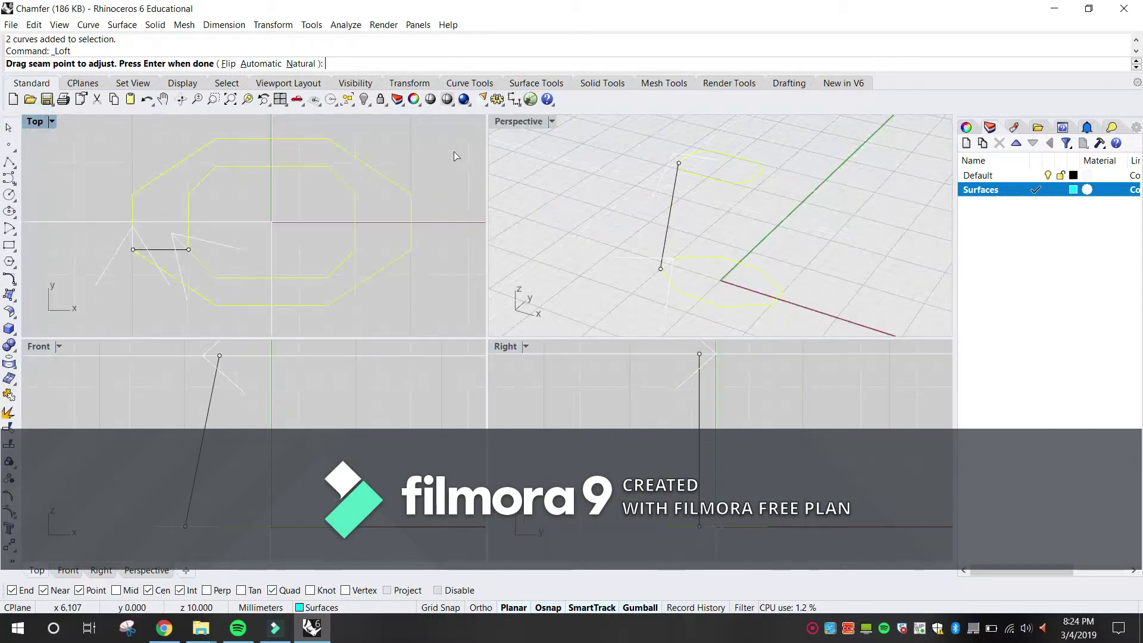
{"action": "double_click", "coordinate": [530, 125]}
{"action": "right_click_drag", "start_coordinate": [474, 321], "coordinate": [493, 297]}
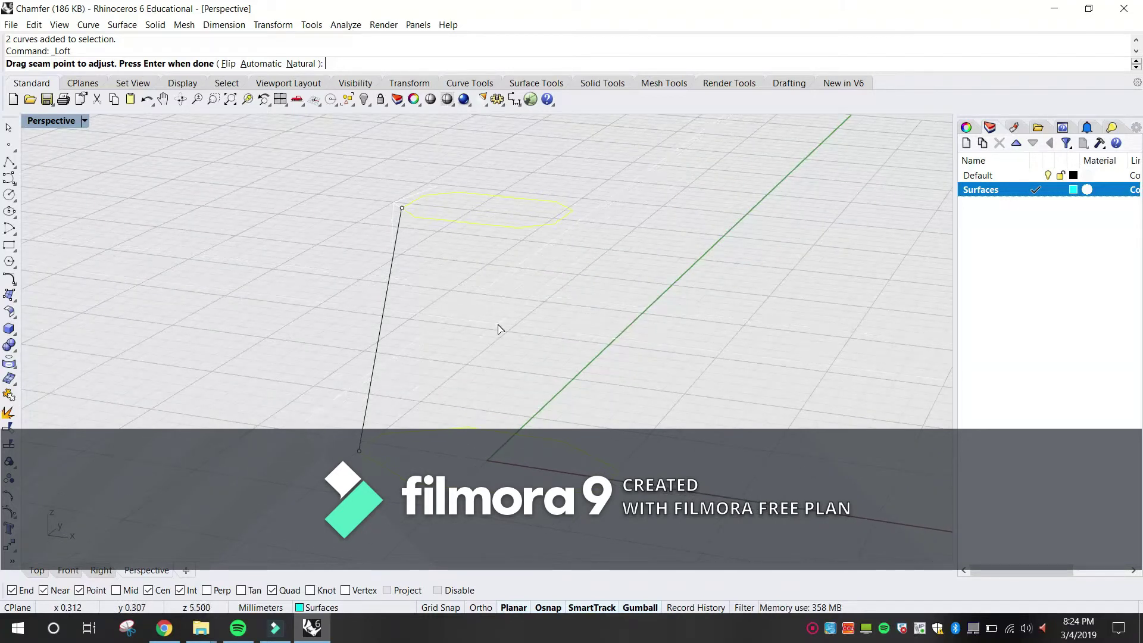
{"action": "key", "text": "Return"}
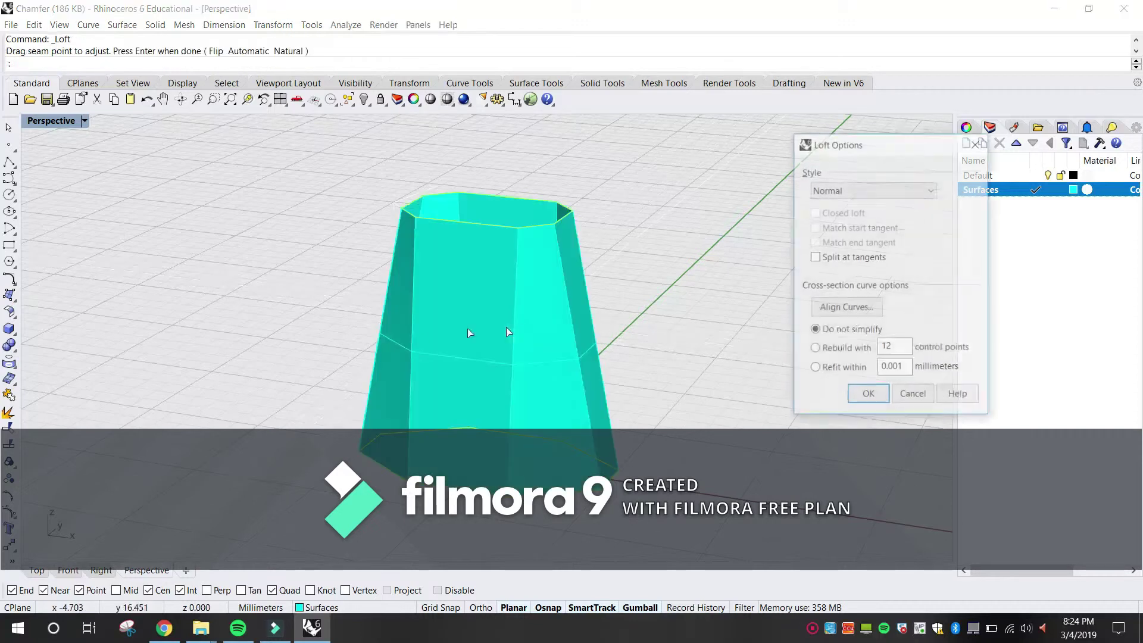
{"action": "left_click", "coordinate": [869, 396]}
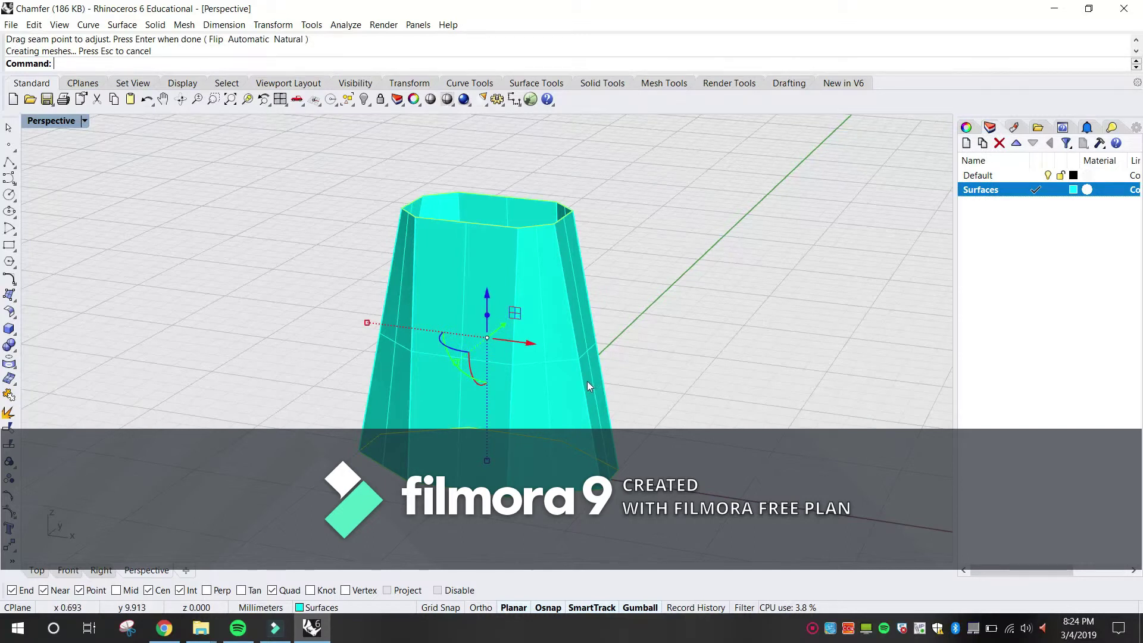
{"action": "right_click_drag", "start_coordinate": [346, 410], "coordinate": [645, 415]}
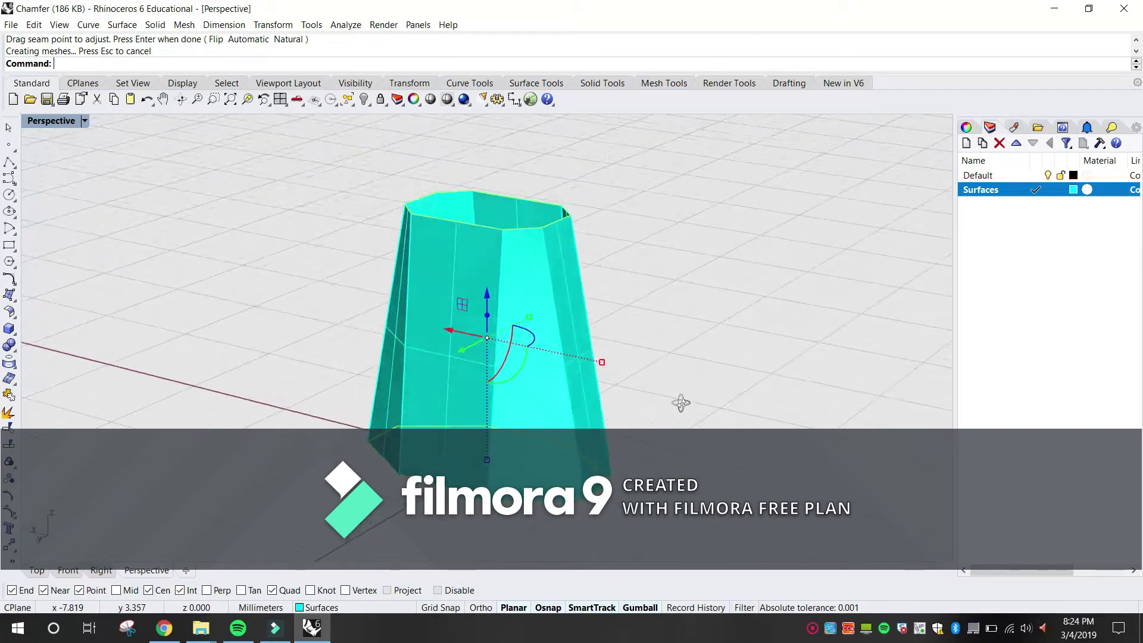
{"action": "right_click_drag", "start_coordinate": [683, 402], "coordinate": [334, 392]}
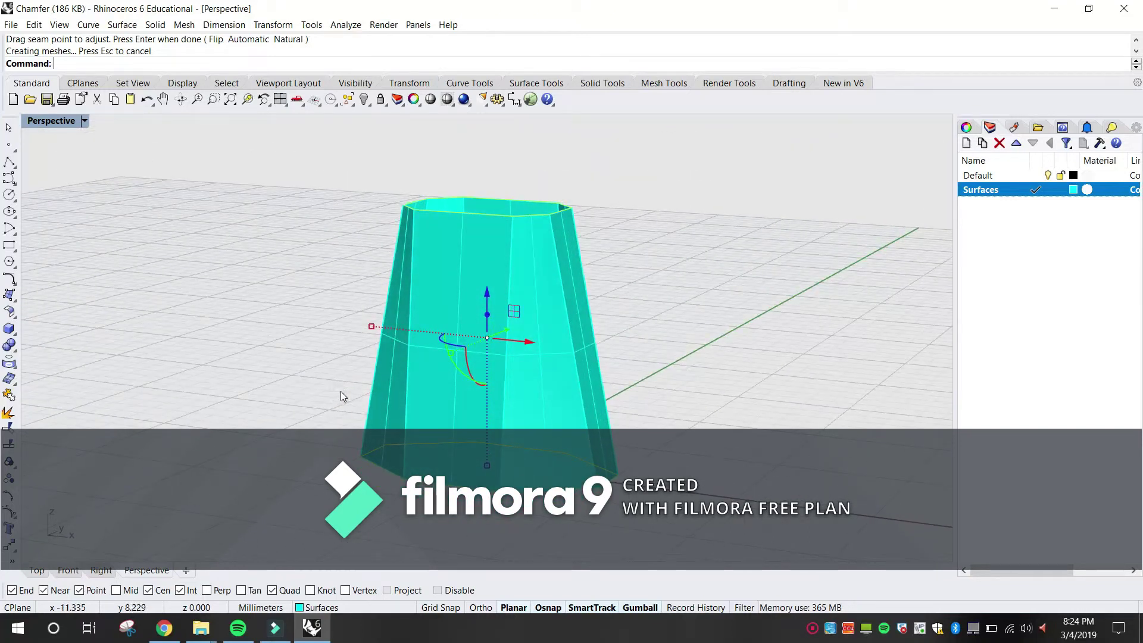